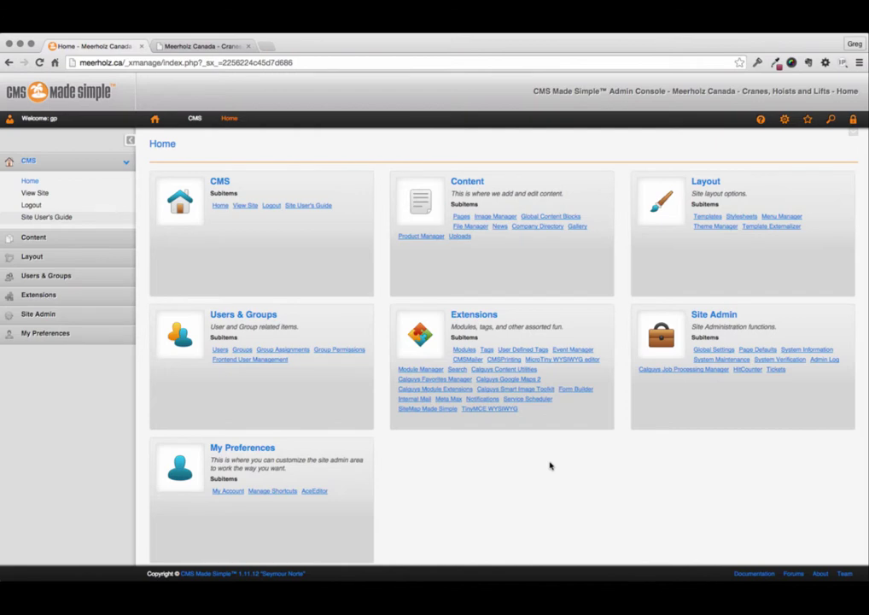
# Expand the Content section in the admin sidebar to list its modules.
pyautogui.click(118, 237)
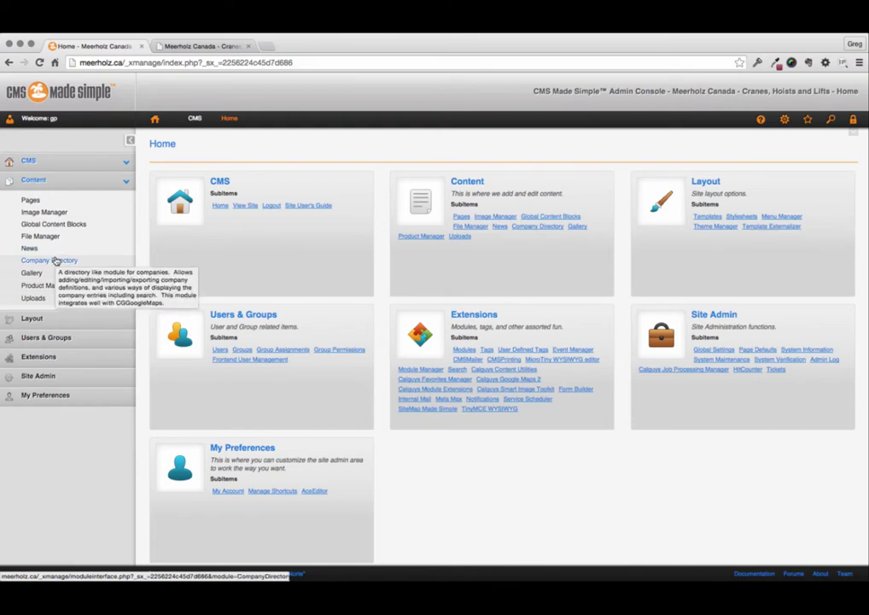
pyautogui.scroll(-1, 54, 260)
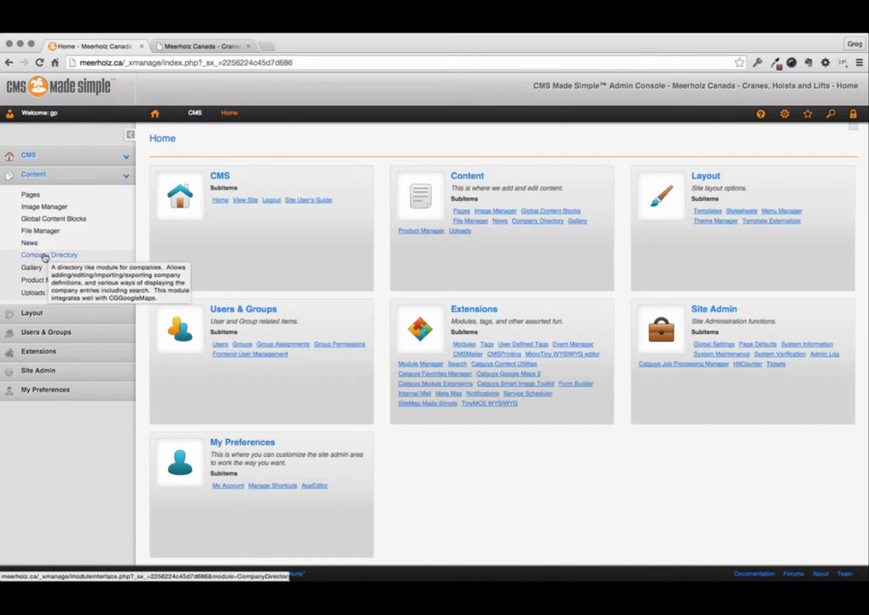
# Open Company Directory and scroll through its table of 55 published companies.
pyautogui.click(47, 255)
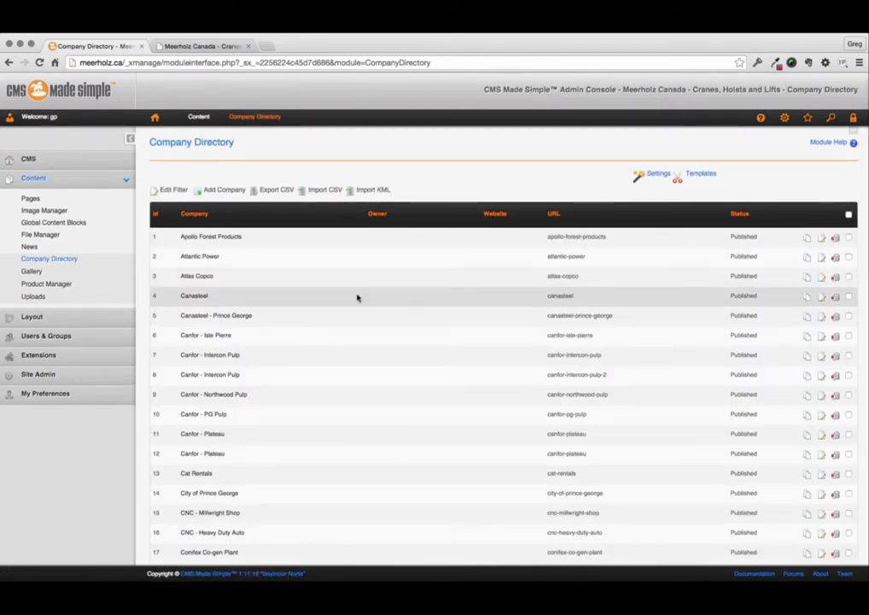
pyautogui.scroll(-10, 357, 297)
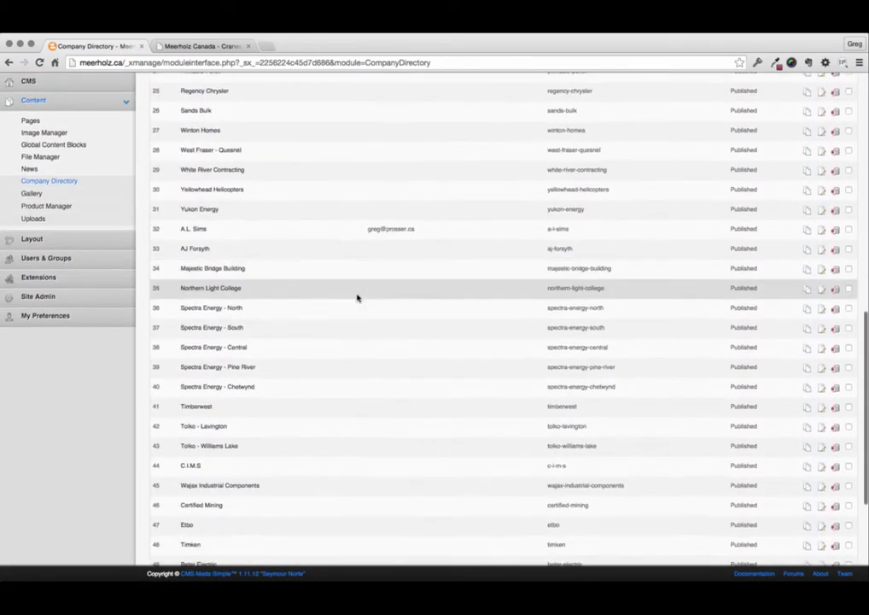
pyautogui.scroll(15, 357, 297)
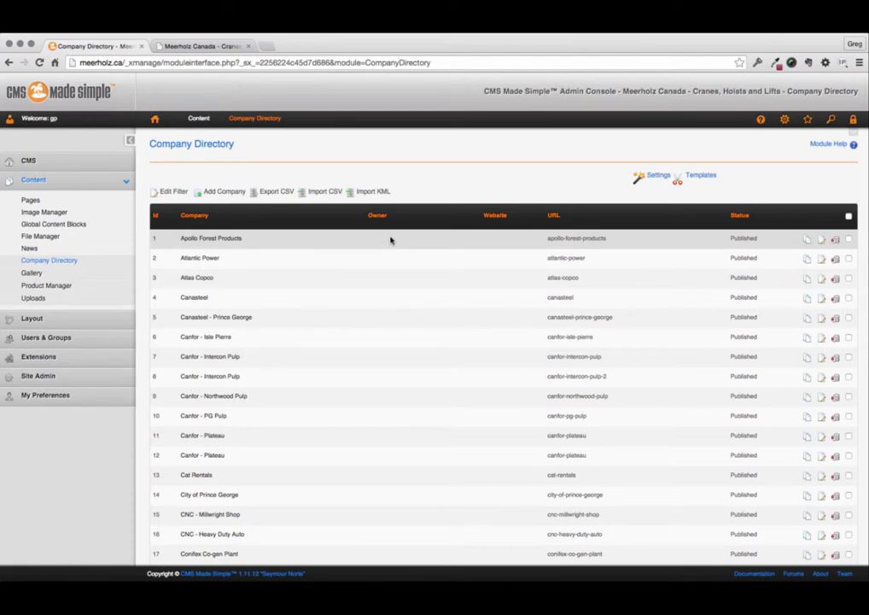
pyautogui.scroll(-1, 501, 323)
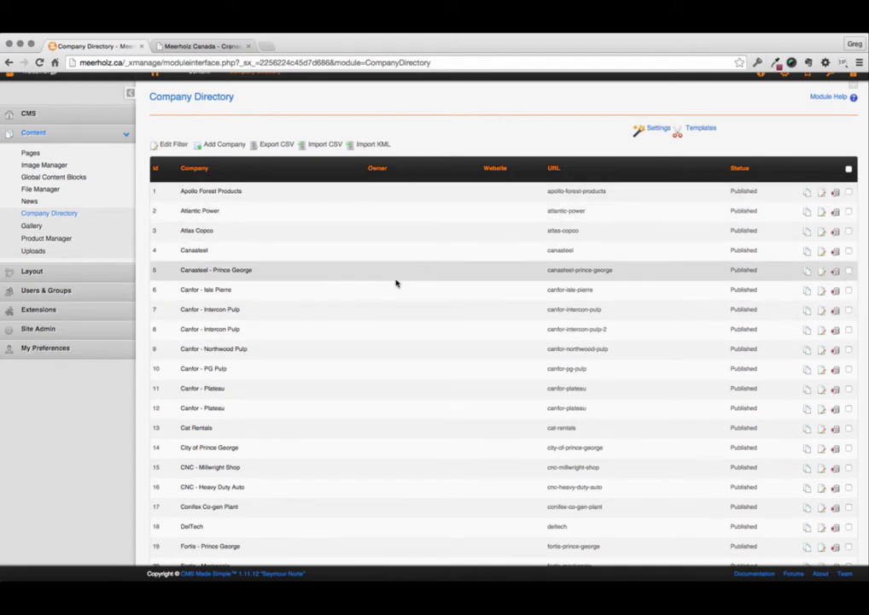
pyautogui.scroll(-15, 395, 284)
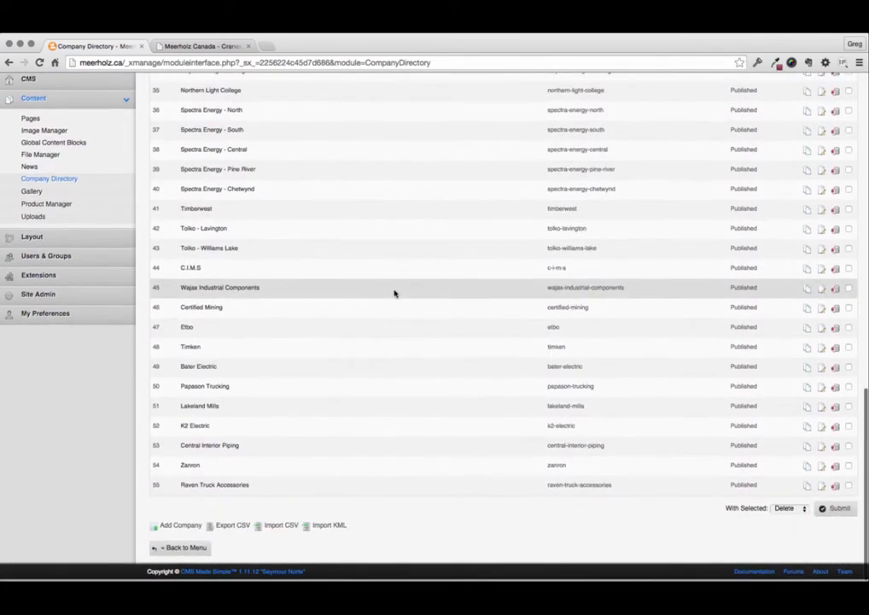
pyautogui.scroll(15, 394, 293)
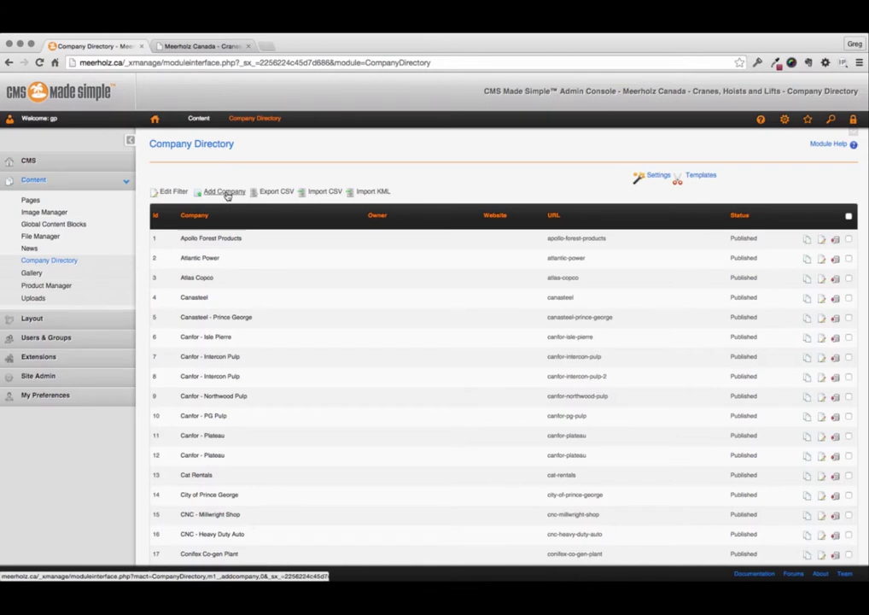
# Start a new company named Sticky Wicket Designs, filling its details from saved autofill.
pyautogui.click(227, 195)
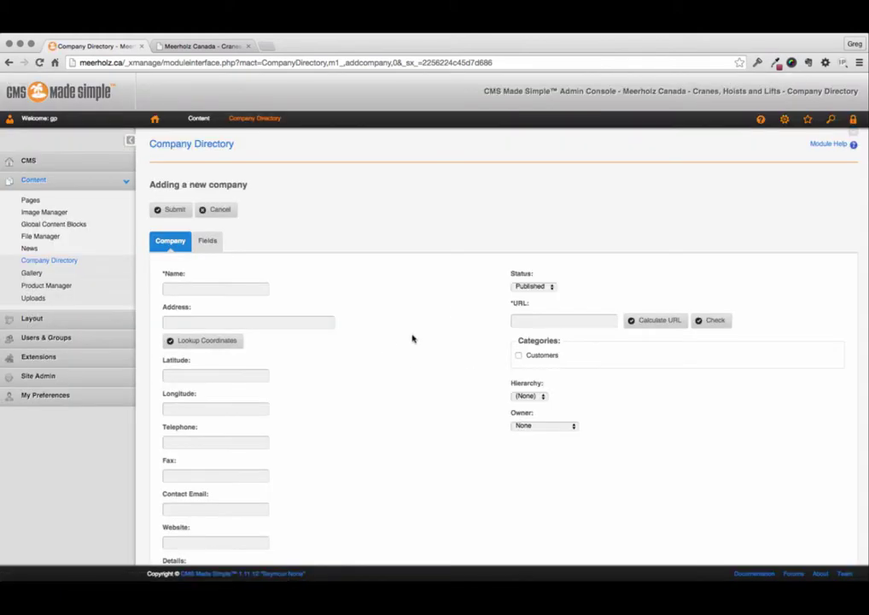
pyautogui.scroll(-5, 412, 339)
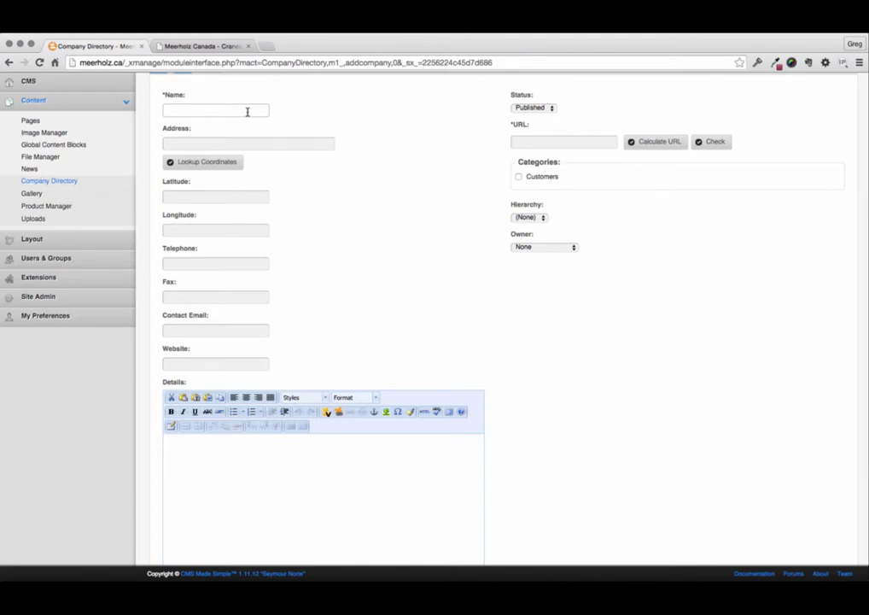
pyautogui.write('Sticky Wicket')
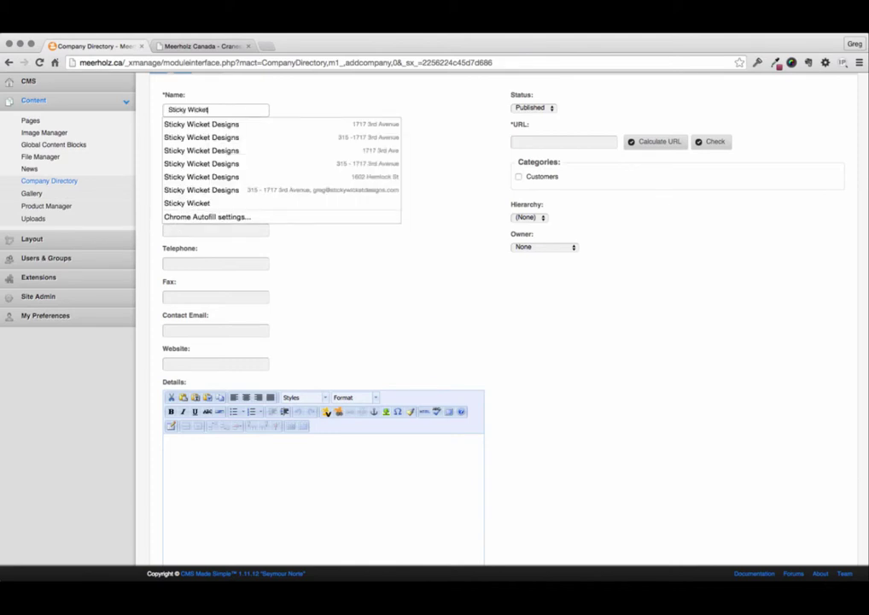
pyautogui.write(' Des')
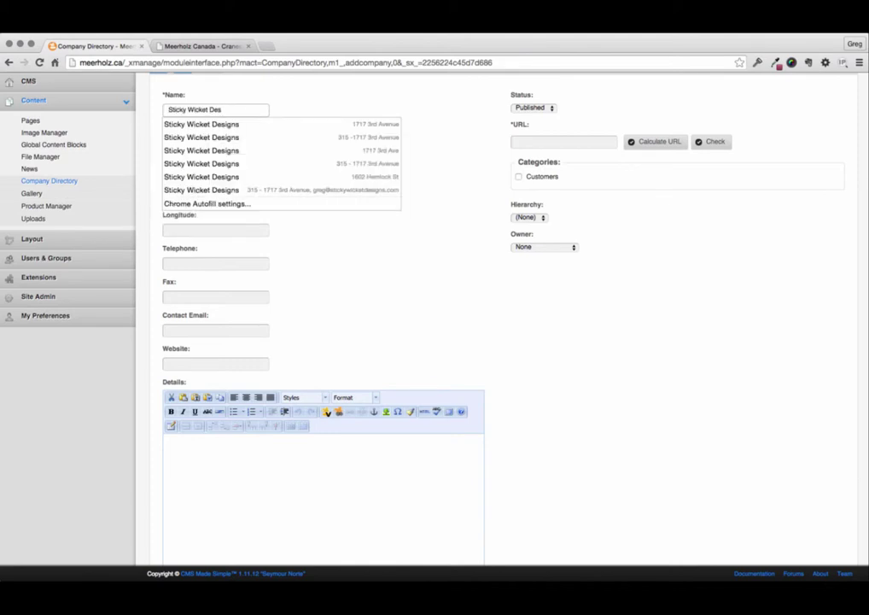
pyautogui.press('Down')
pyautogui.press('Down')
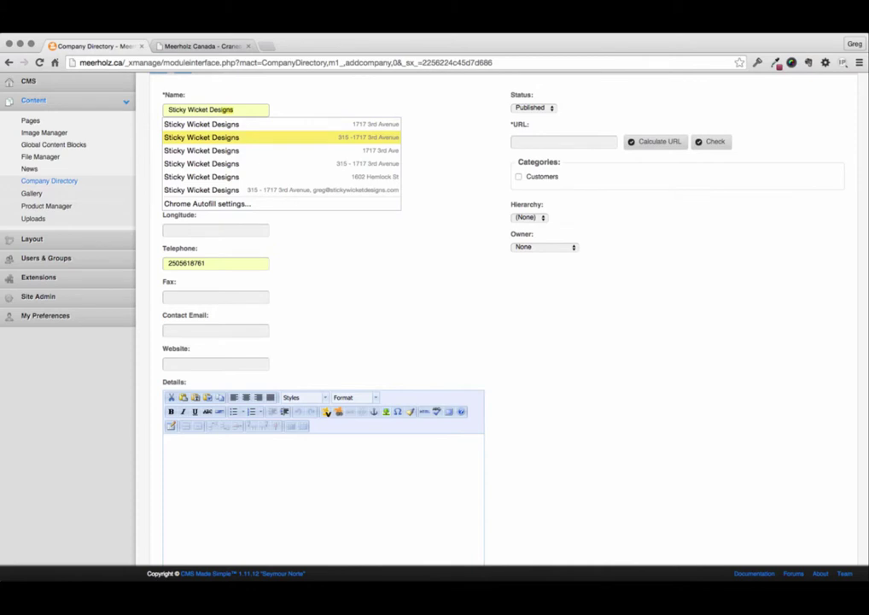
pyautogui.press('Return')
# Edit the street address, adding a comma and adjusting the unit number part.
pyautogui.click(255, 142)
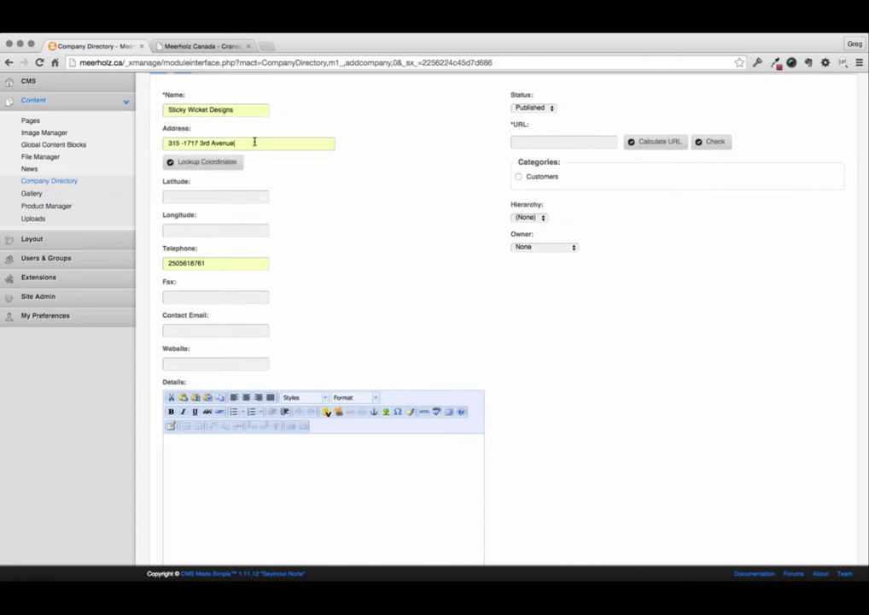
pyautogui.write(', Prince George, BC V2L 3G7')
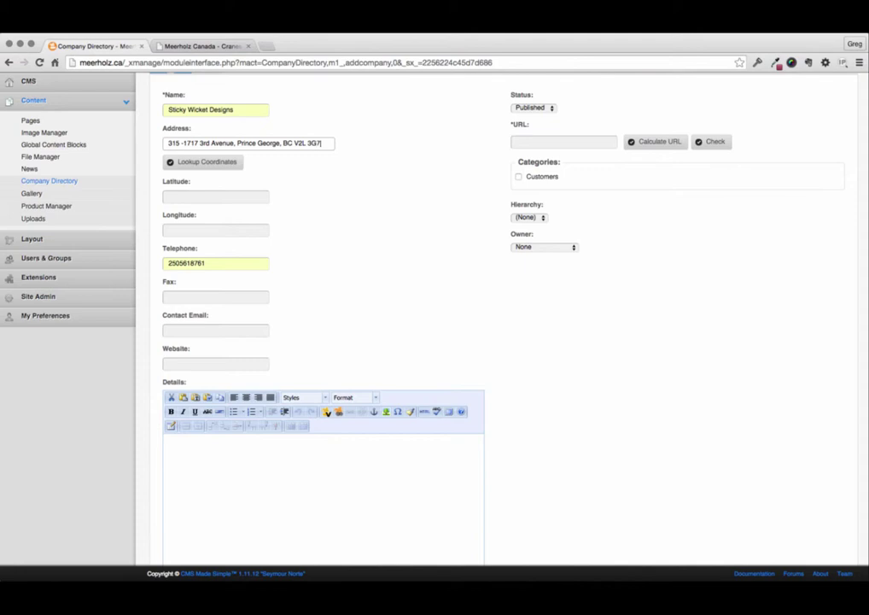
pyautogui.click(185, 143)
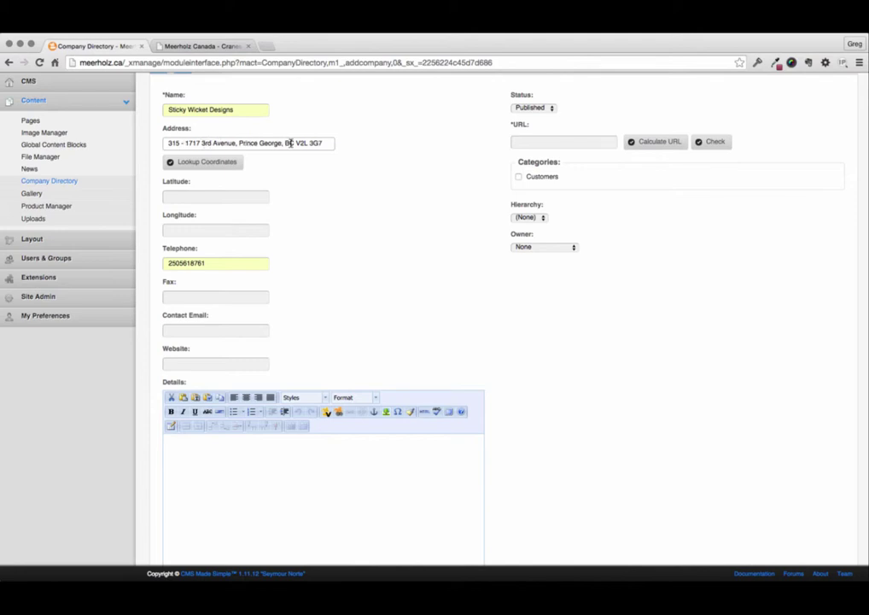
# Look up the latitude and longitude coordinates for the company's address.
pyautogui.click(216, 168)
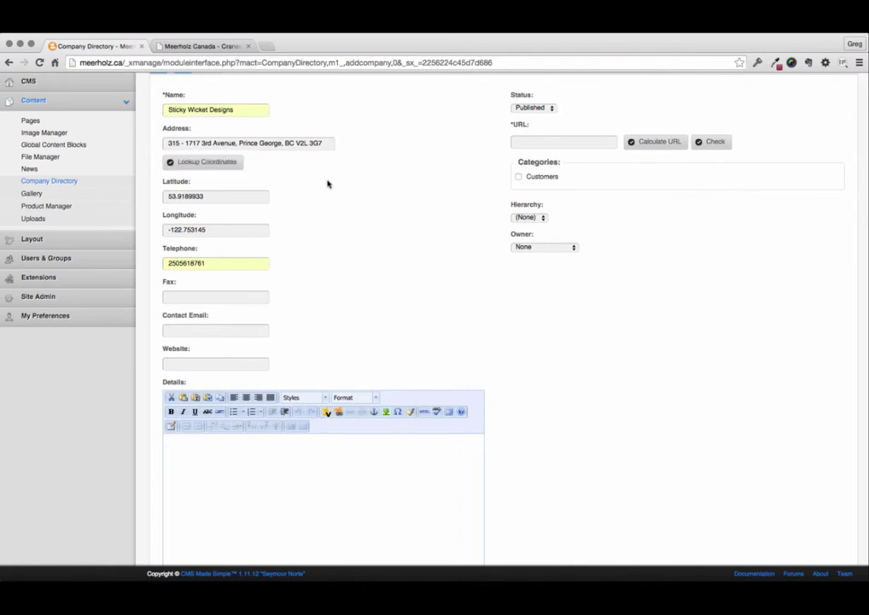
pyautogui.click(219, 196)
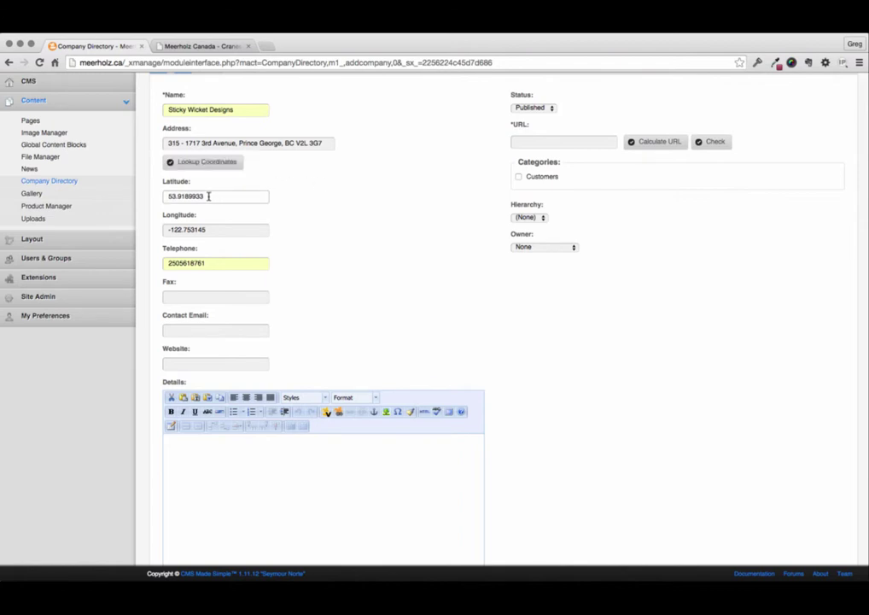
pyautogui.click(356, 186)
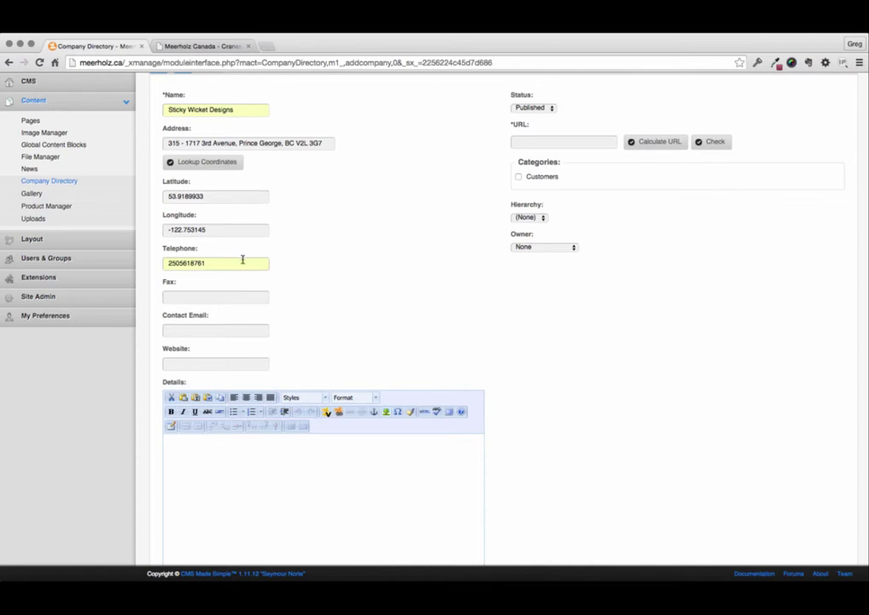
pyautogui.click(208, 297)
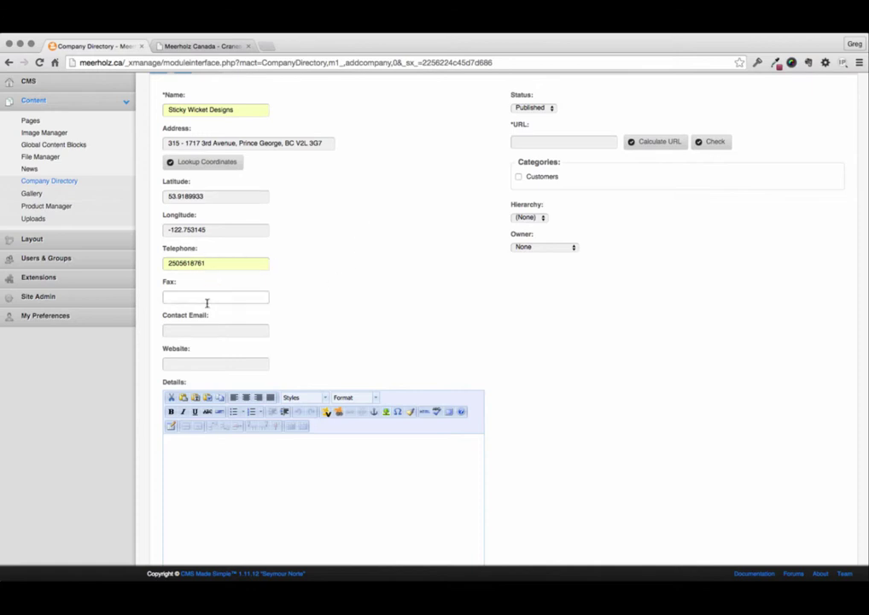
pyautogui.click(225, 330)
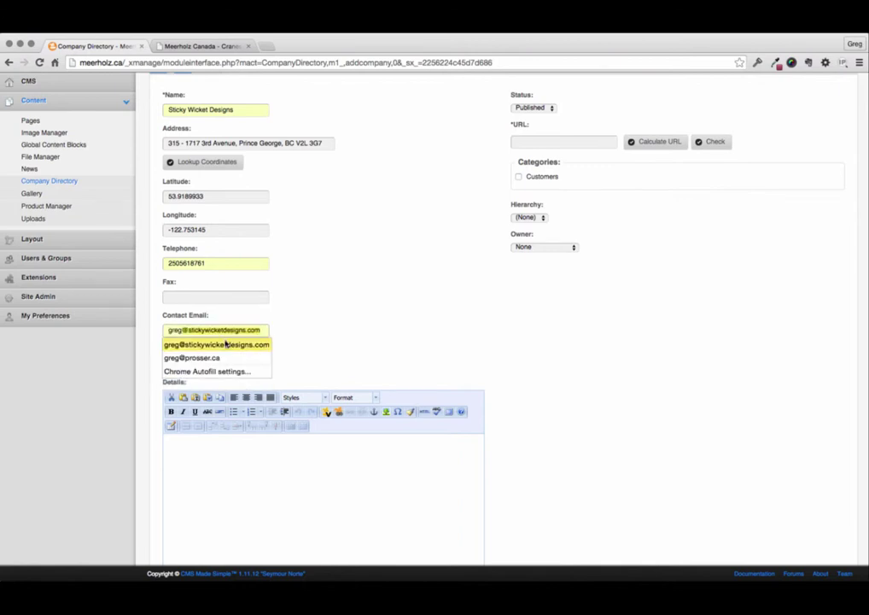
pyautogui.click(233, 343)
pyautogui.click(230, 365)
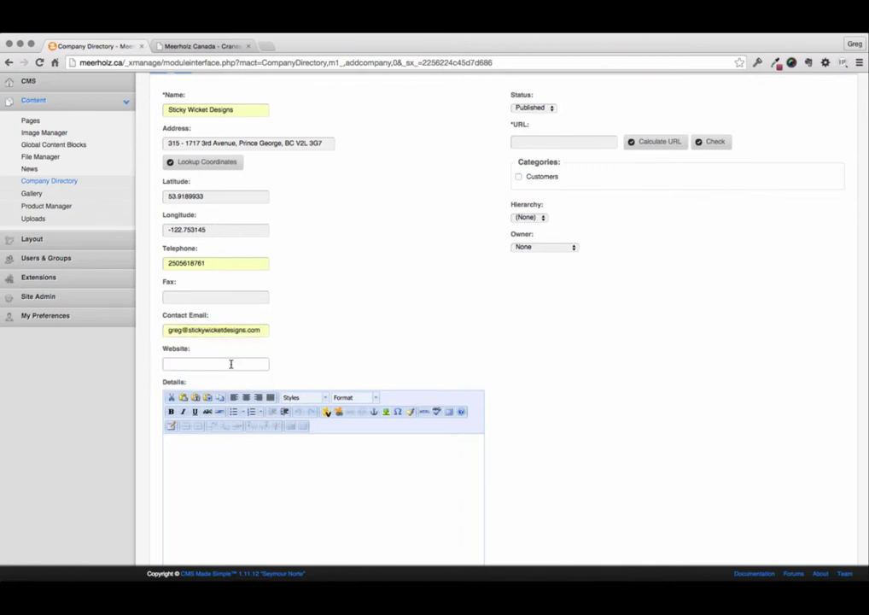
pyautogui.write('ww')
pyautogui.write('w.s')
pyautogui.press('BackSpace')
pyautogui.write('w.')
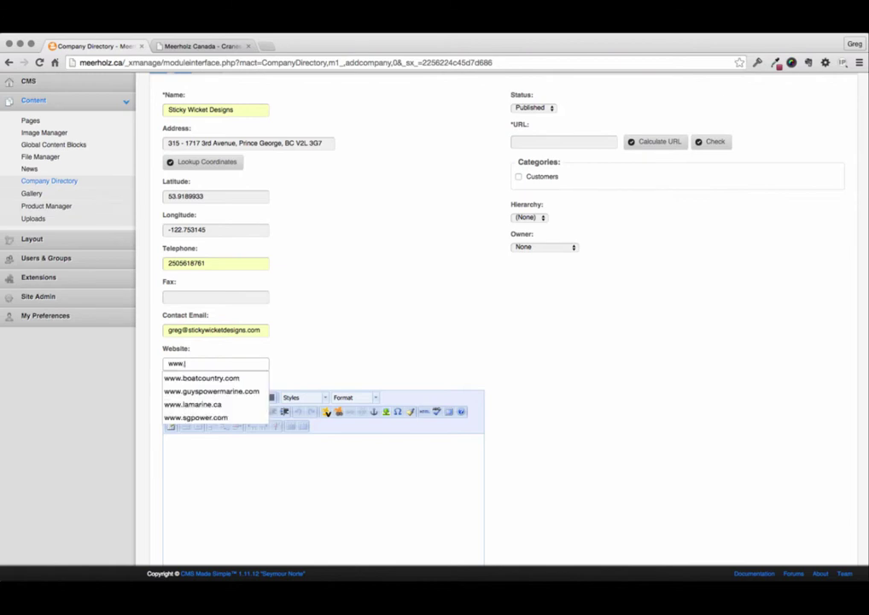
pyautogui.write('stickywicketdesigns.com')
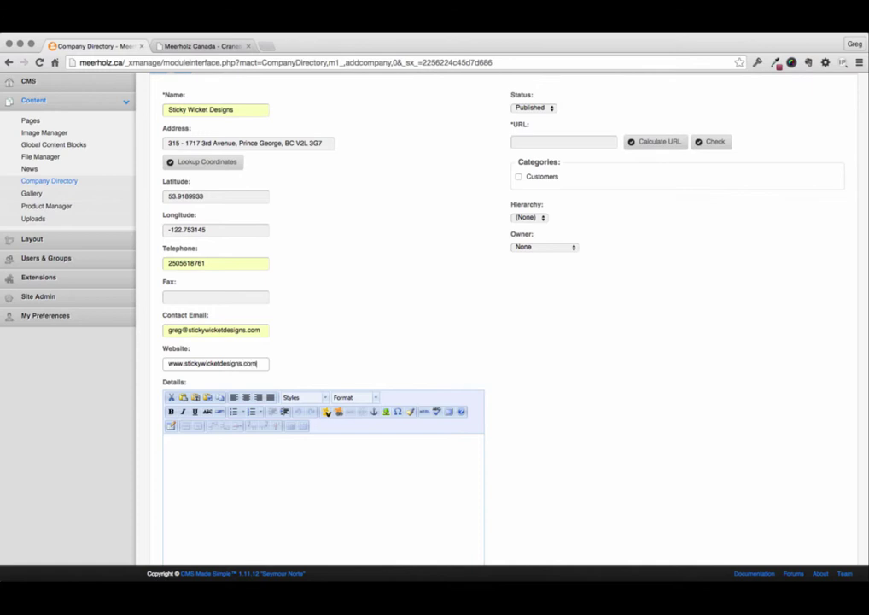
pyautogui.scroll(-3, 407, 436)
# Open the image file chooser and cancel without attaching an image.
pyautogui.click(355, 348)
pyautogui.scroll(-1, 355, 348)
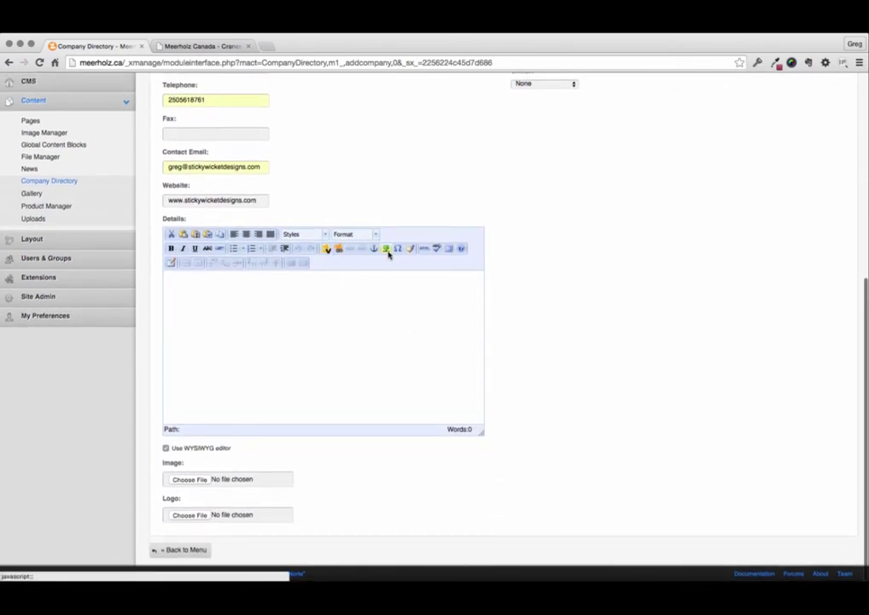
pyautogui.click(196, 481)
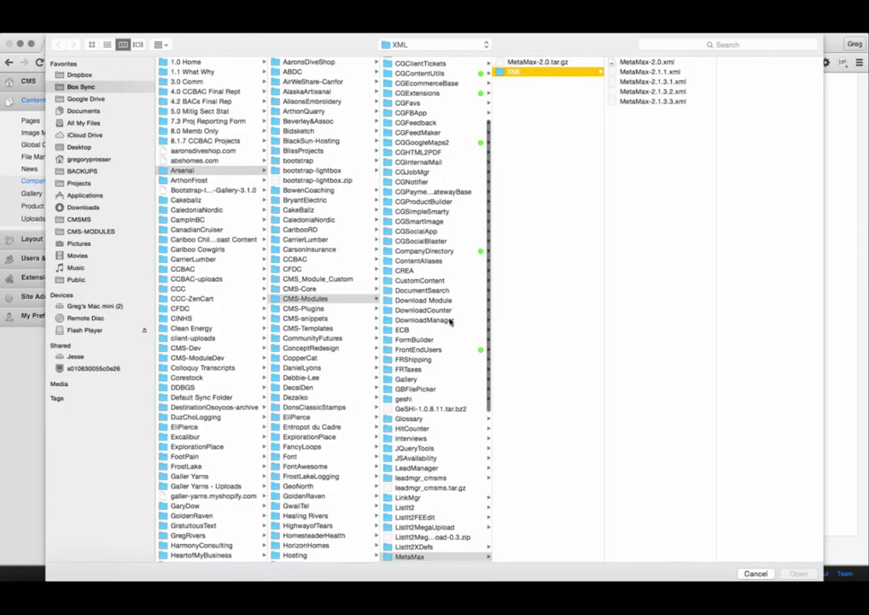
pyautogui.click(755, 573)
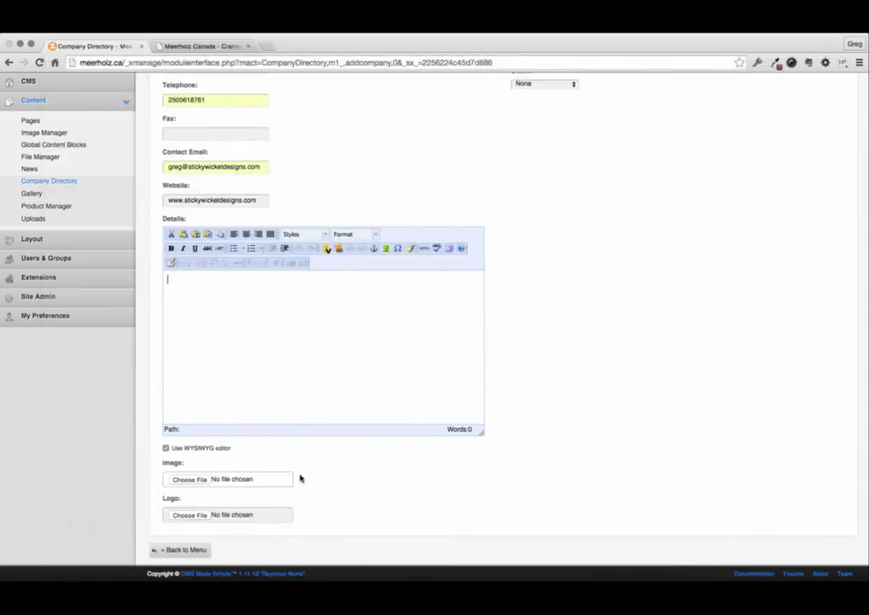
# Calculate the URL sticky-wicket-designs from the company name and check it is usable.
pyautogui.scroll(10, 560, 499)
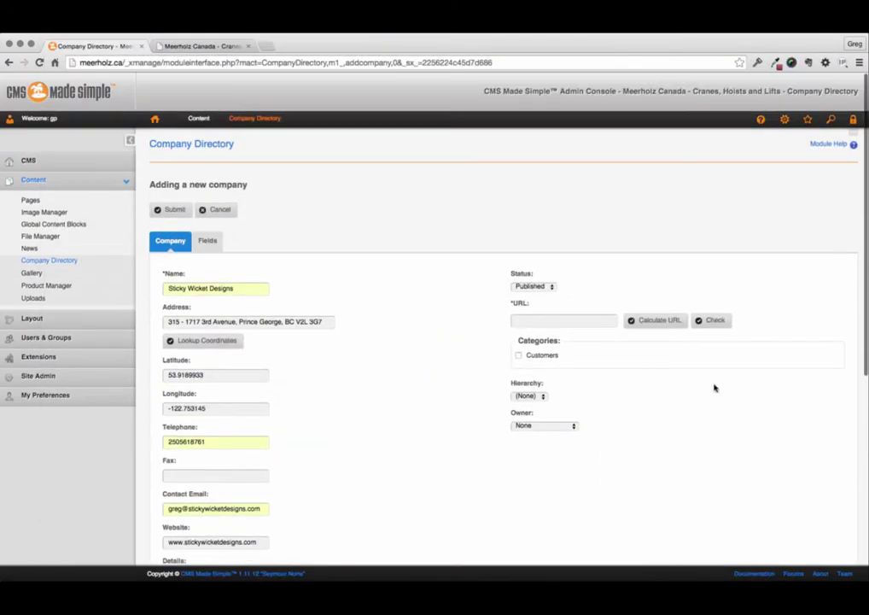
pyautogui.click(654, 323)
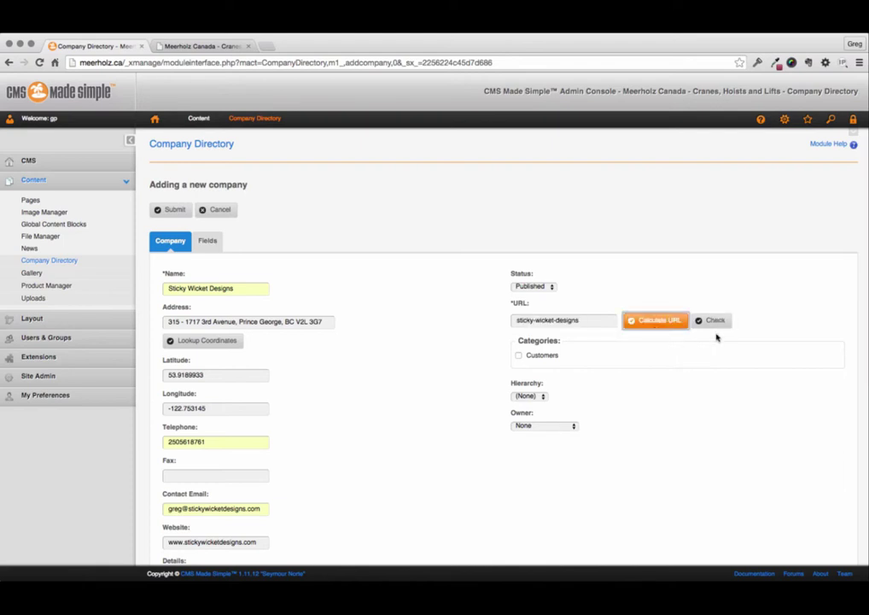
pyautogui.click(714, 322)
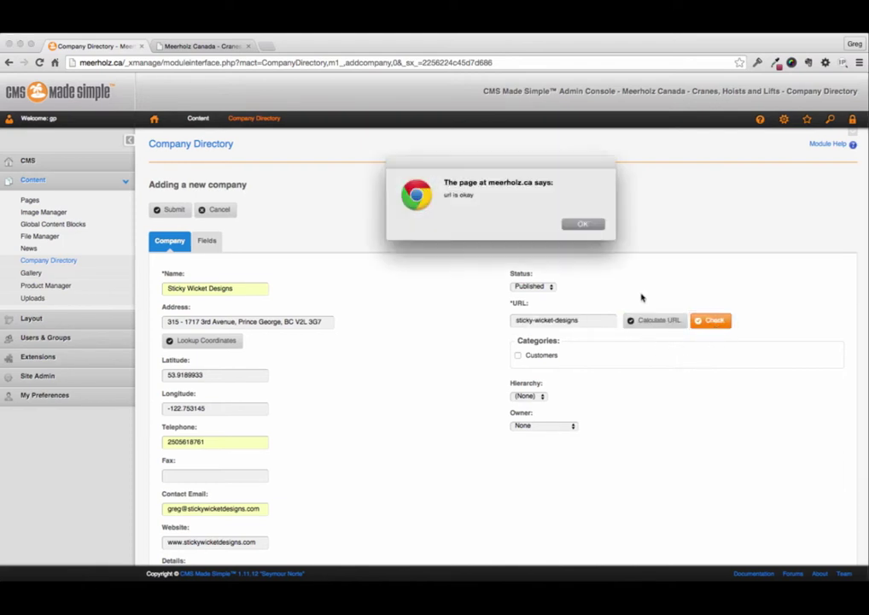
# Dismiss the URL check alert and tick the Customers category.
pyautogui.click(581, 224)
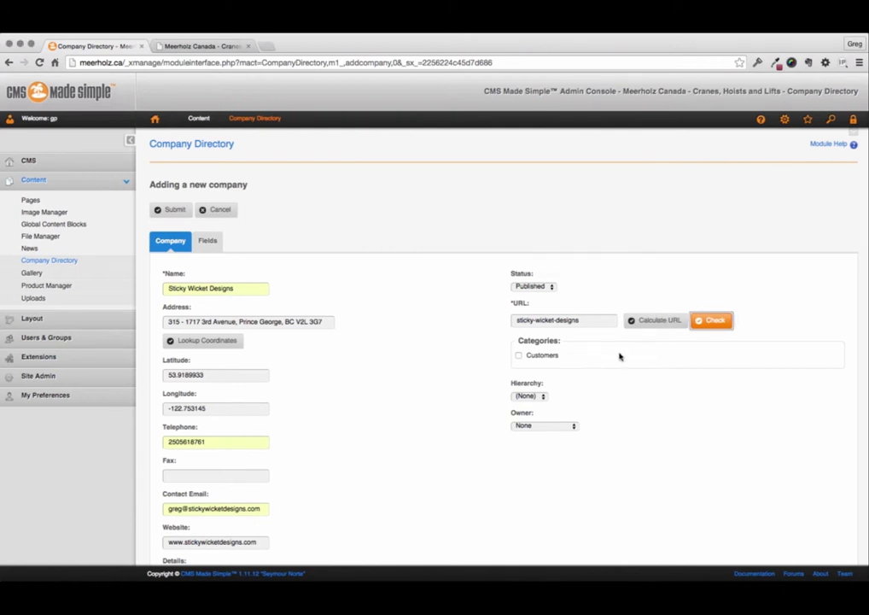
pyautogui.click(519, 356)
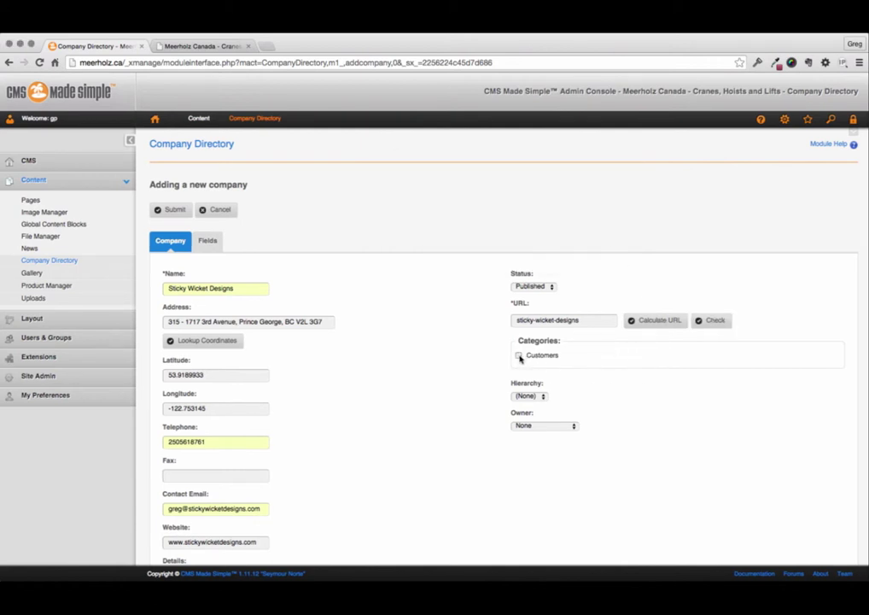
pyautogui.click(519, 356)
# Set the owner to the site's account and submit the new company.
pyautogui.click(572, 425)
pyautogui.click(566, 436)
pyautogui.click(174, 210)
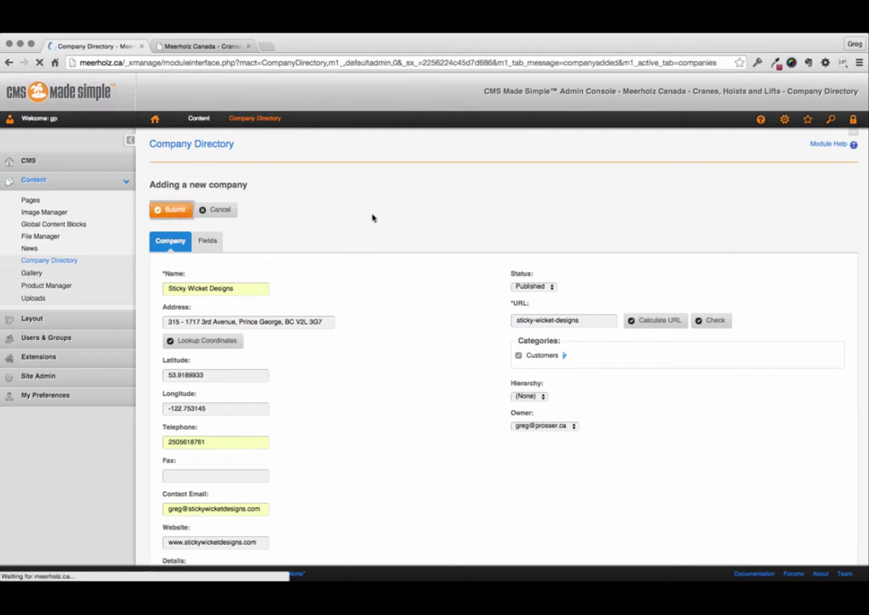
# Scroll the companies list to find Sticky Wicket Designs as entry 56, then return to the top.
pyautogui.scroll(-10, 551, 345)
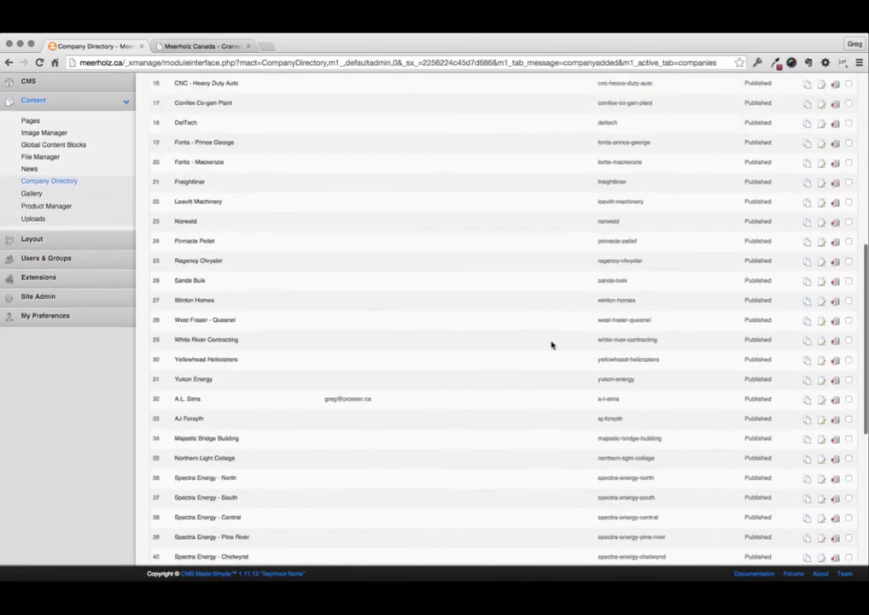
pyautogui.scroll(-1, 551, 345)
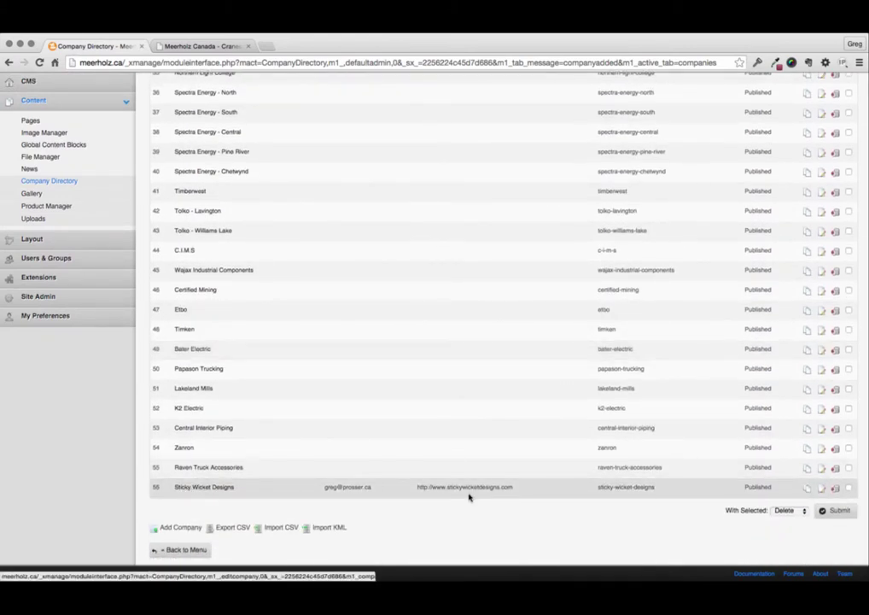
pyautogui.scroll(2, 677, 513)
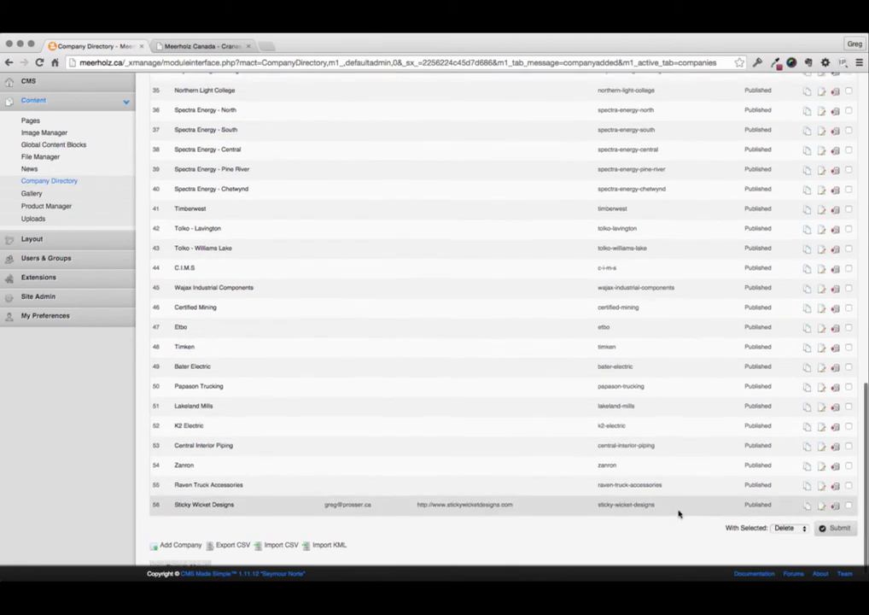
pyautogui.scroll(5, 679, 513)
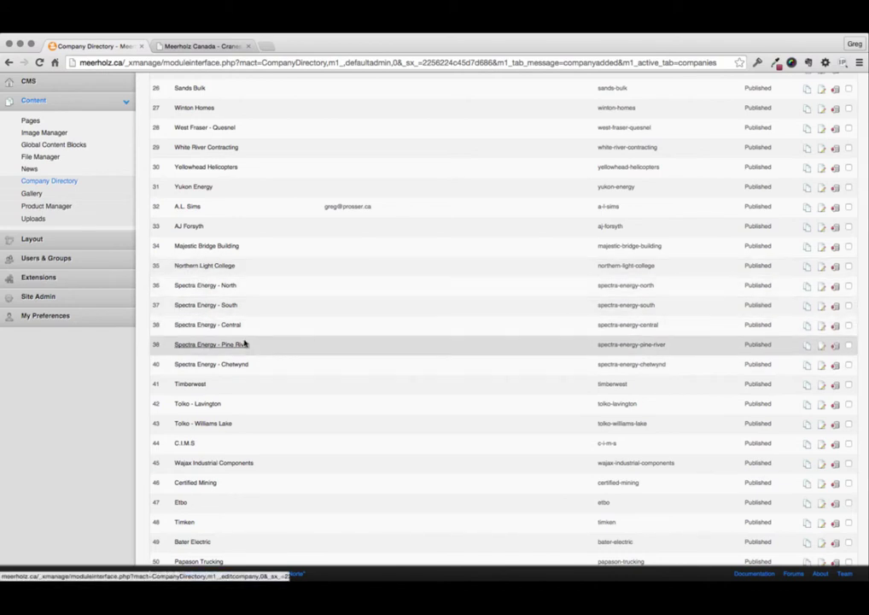
pyautogui.scroll(1, 269, 293)
pyautogui.scroll(5, 269, 293)
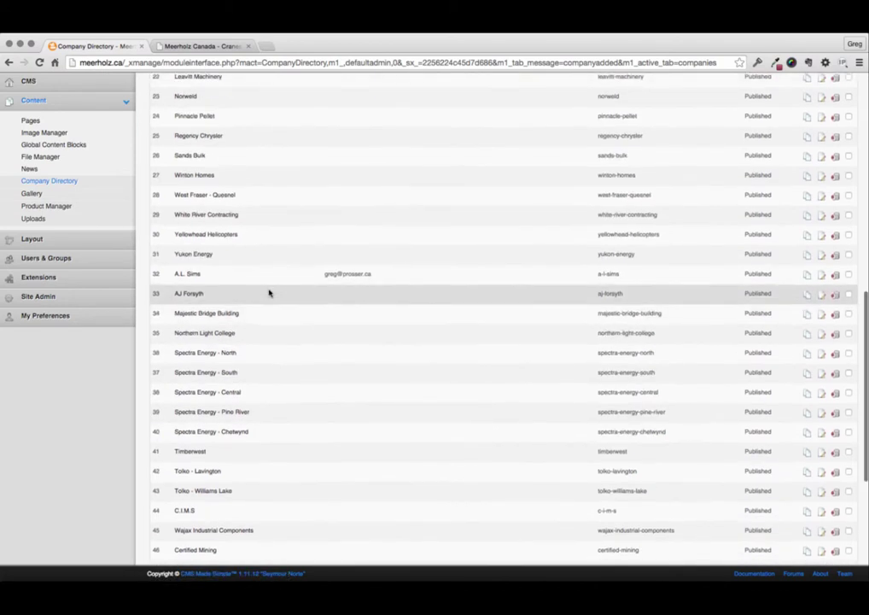
pyautogui.scroll(8, 279, 302)
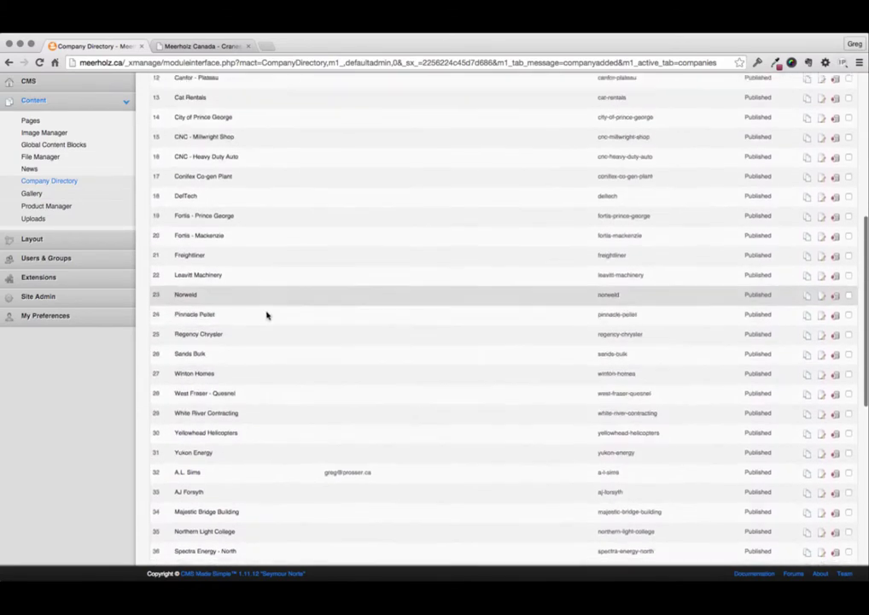
pyautogui.scroll(5, 266, 303)
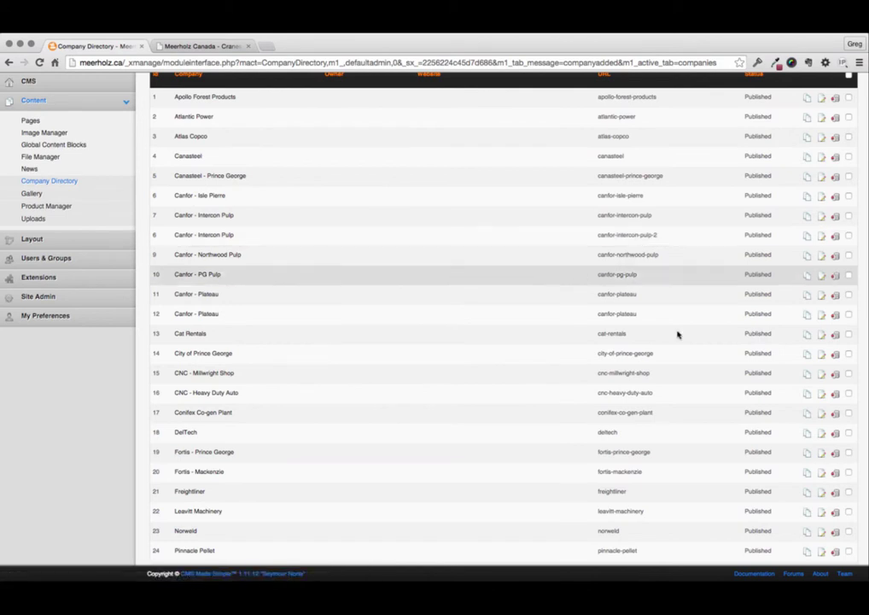
pyautogui.scroll(3, 494, 413)
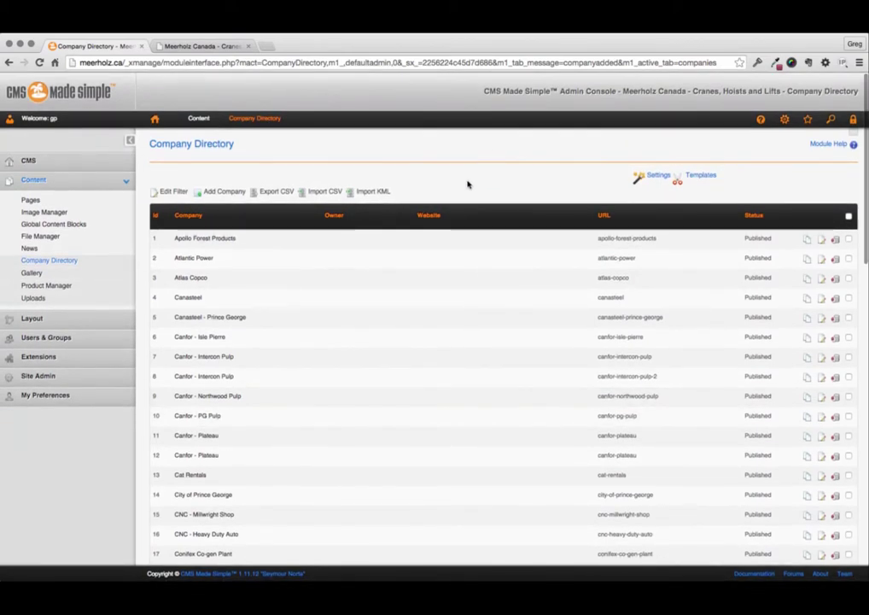
# Load supplychainconnector.ca in a new browser tab.
pyautogui.press('super+t')
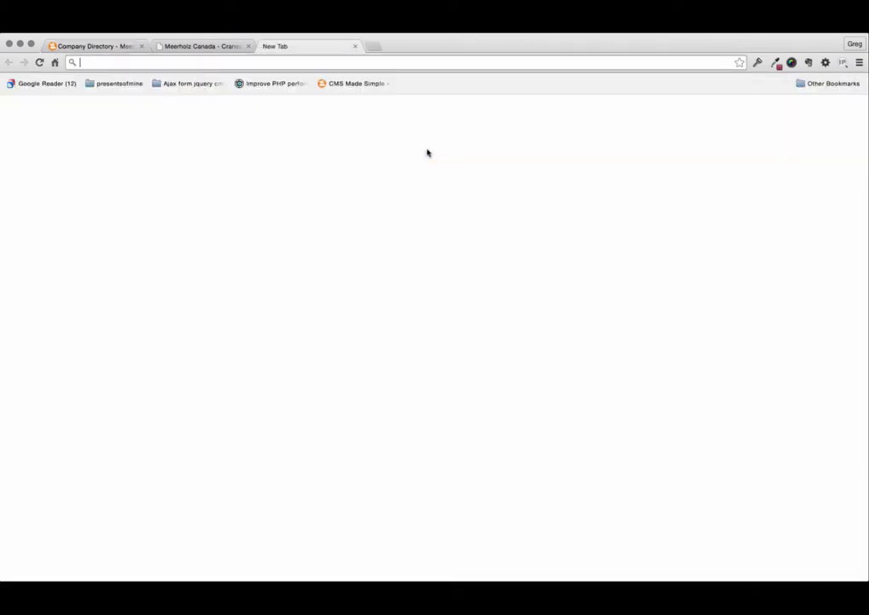
pyautogui.write('sup')
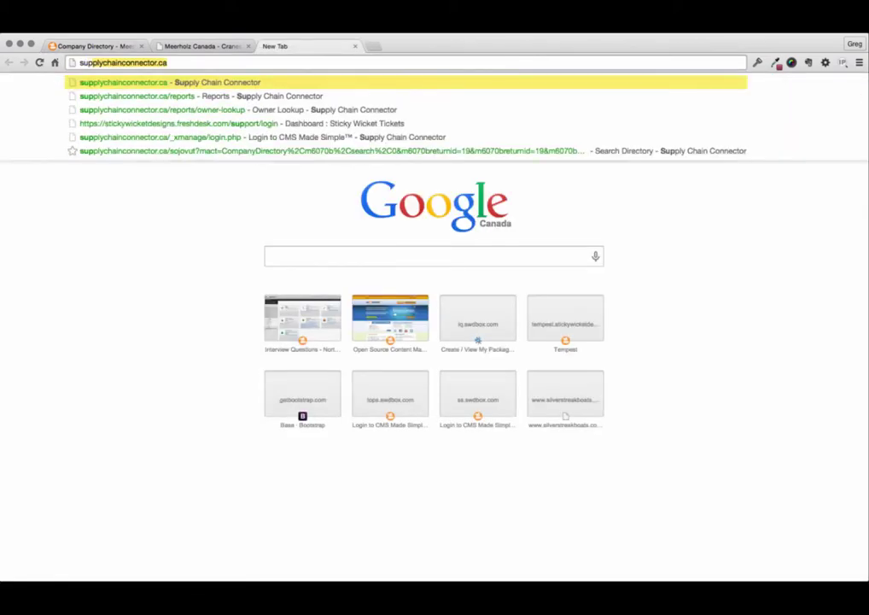
pyautogui.write('plychain')
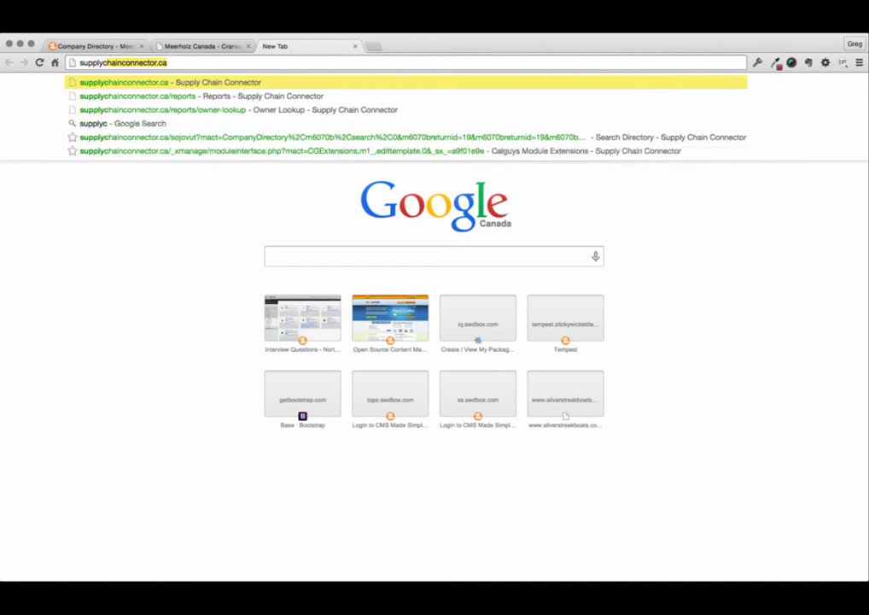
pyautogui.write('con')
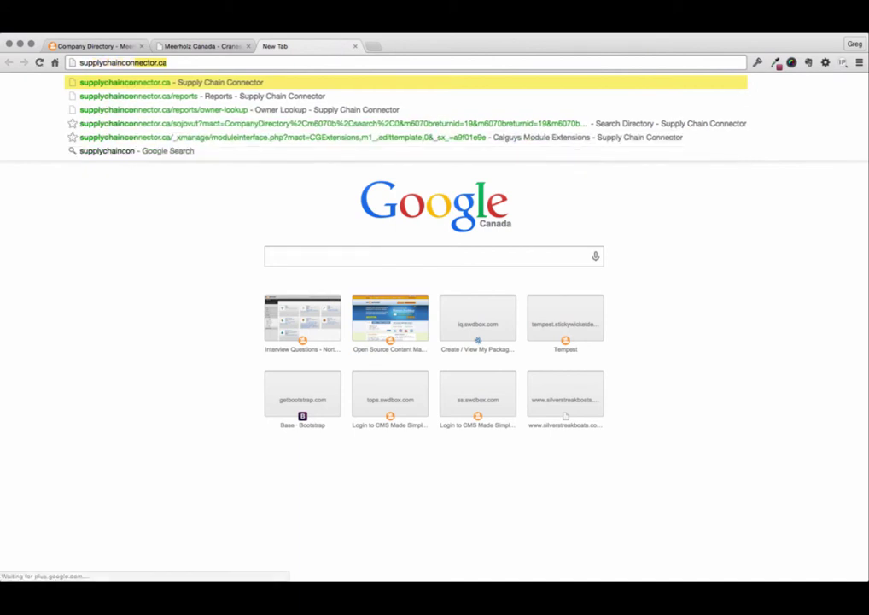
pyautogui.write('nector.c')
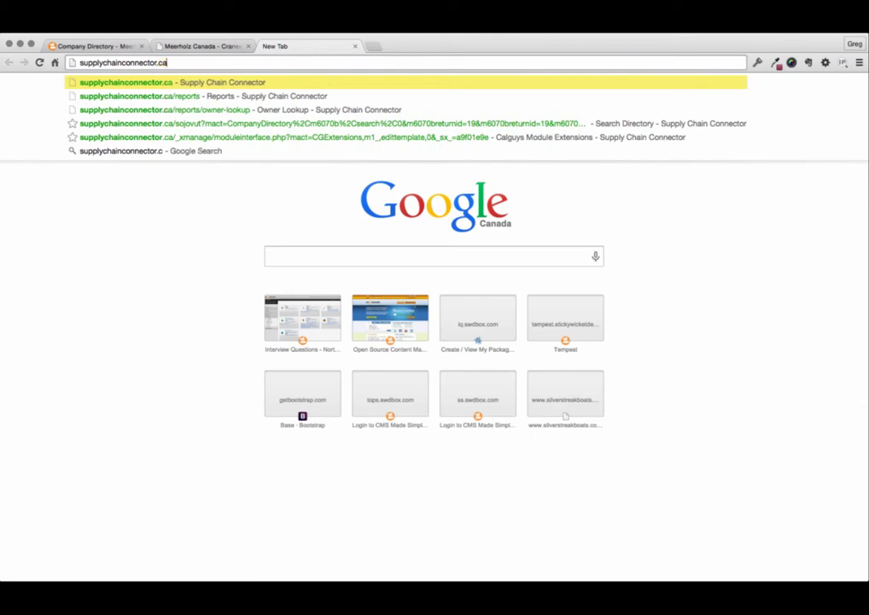
pyautogui.press('Return')
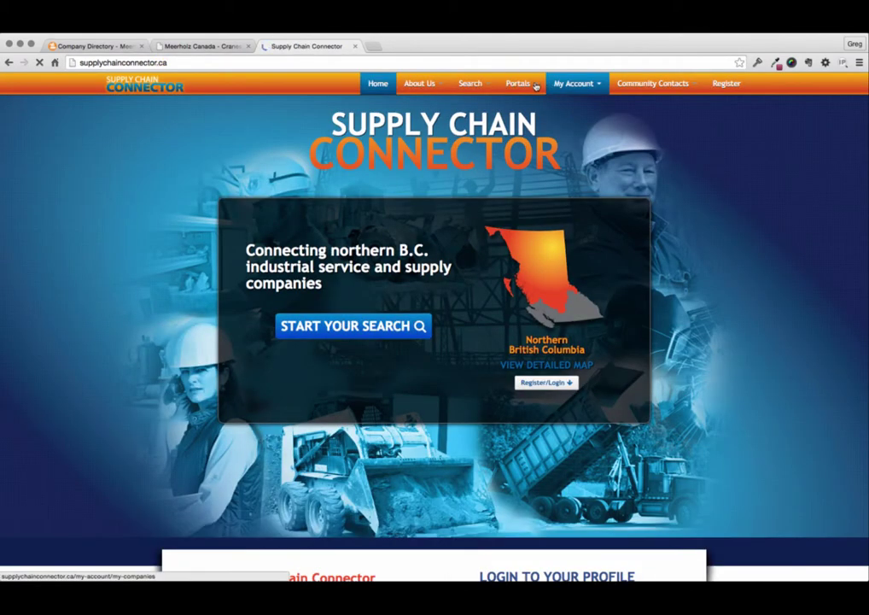
# Go to the public Directory page under Search and look over its category list.
pyautogui.moveTo(494, 89)
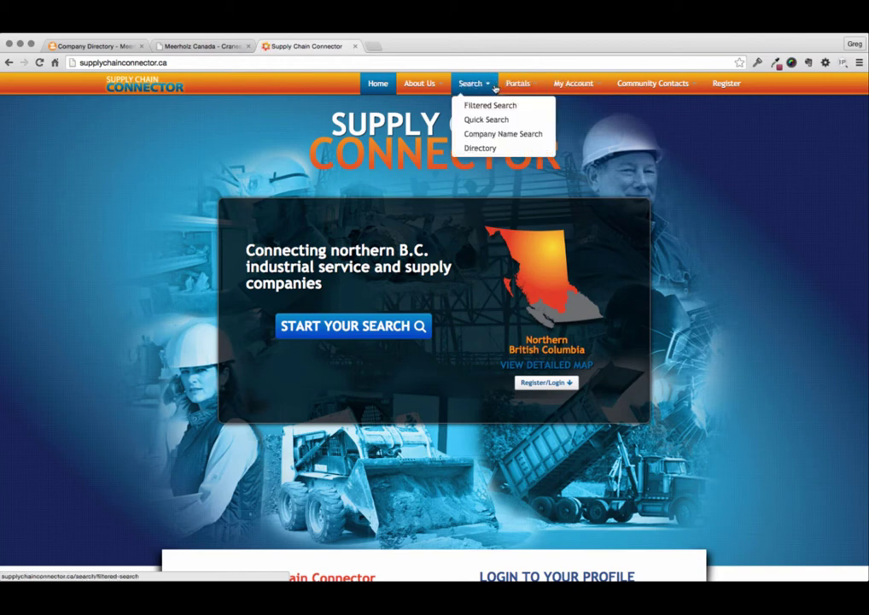
pyautogui.click(493, 148)
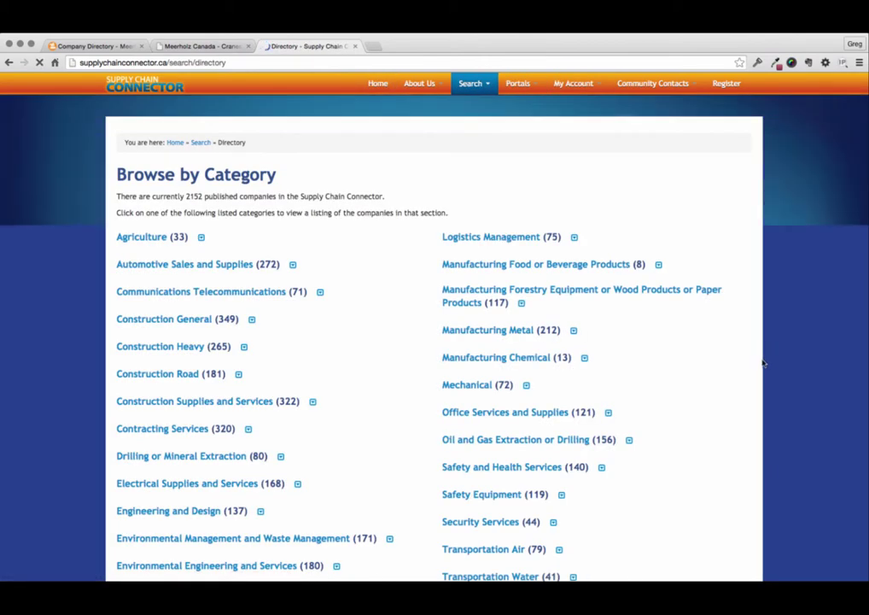
pyautogui.scroll(-1, 728, 359)
pyautogui.scroll(-5, 734, 361)
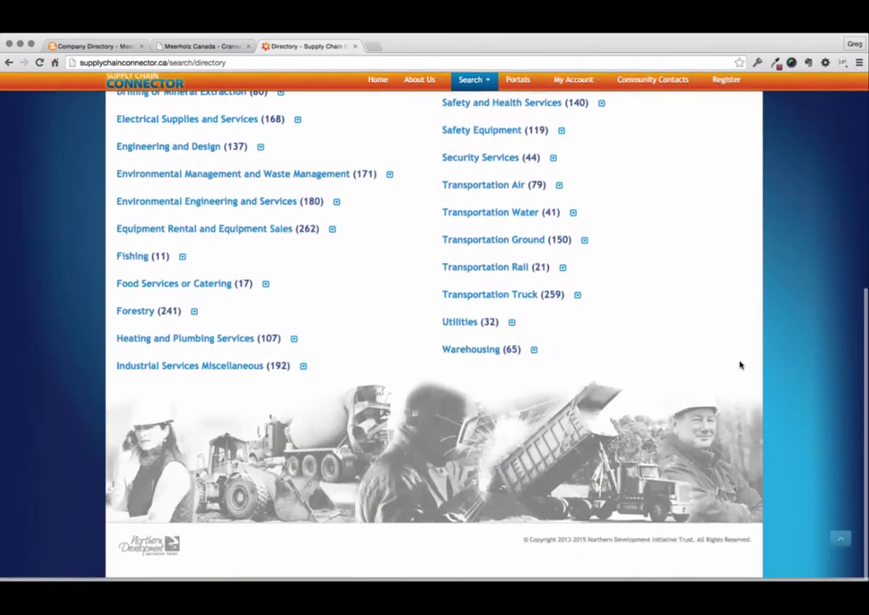
pyautogui.scroll(3, 723, 312)
pyautogui.scroll(3, 723, 312)
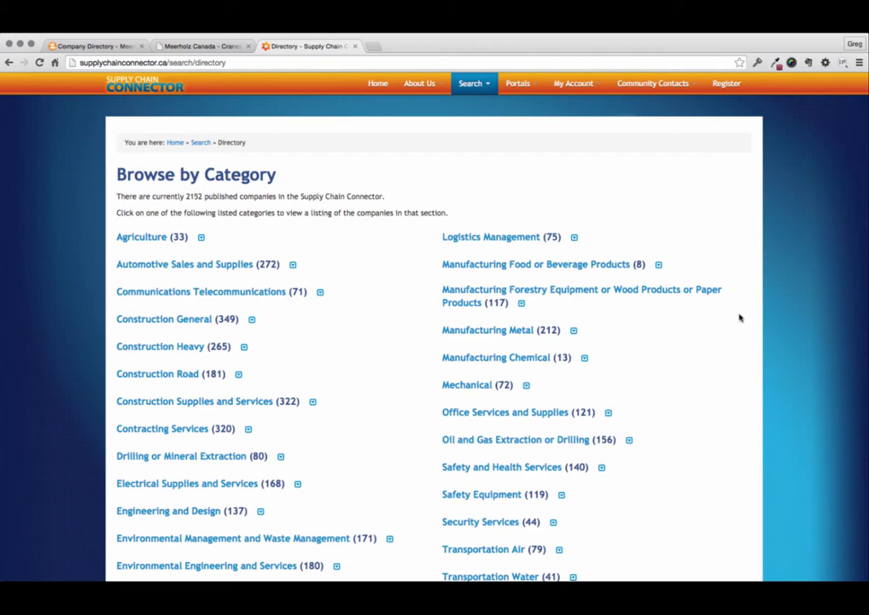
# Expand Automotive Sales and Supplies and Agriculture, then open the Auto Glass listings.
pyautogui.click(292, 266)
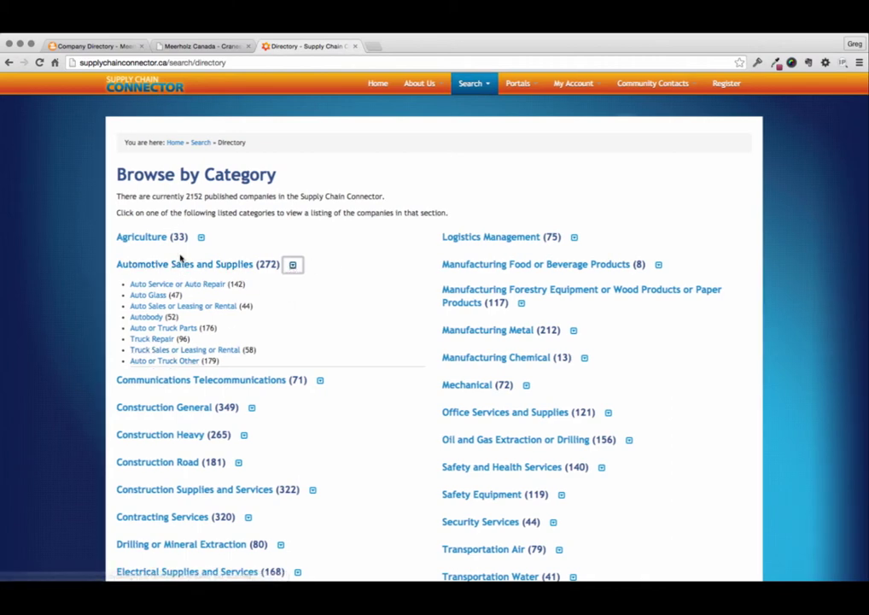
pyautogui.click(202, 238)
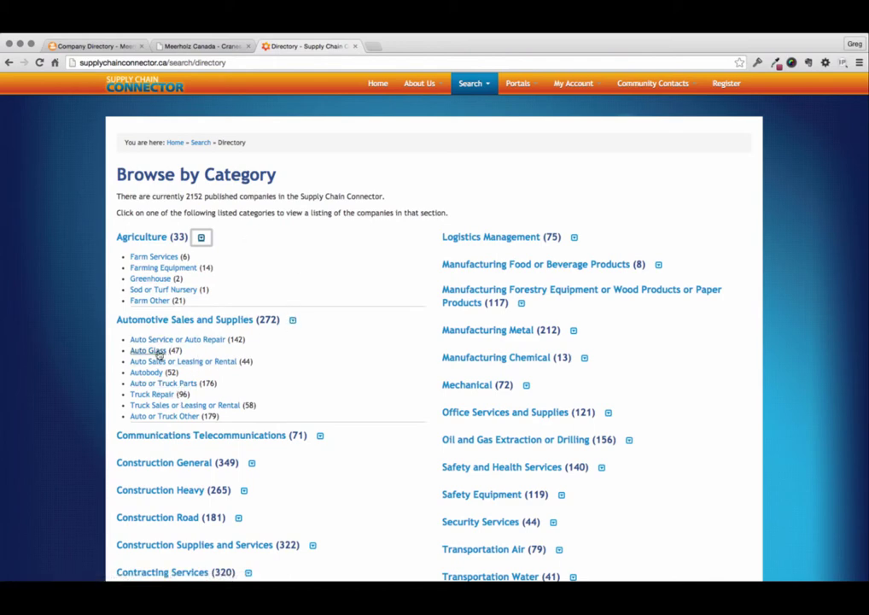
pyautogui.click(156, 351)
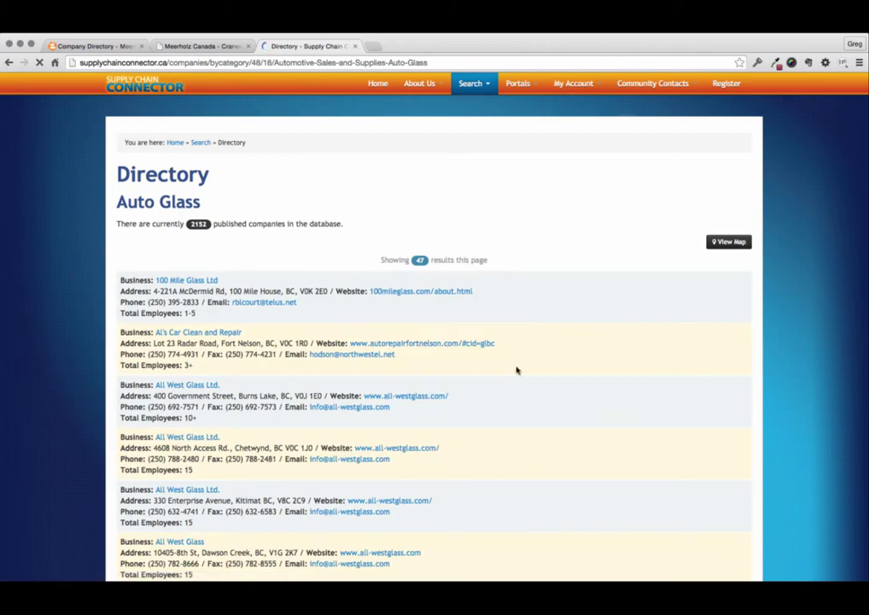
# Review the 47 Auto Glass results and map, then open Automaster Autobody Ltd.'s profile.
pyautogui.scroll(-20, 632, 405)
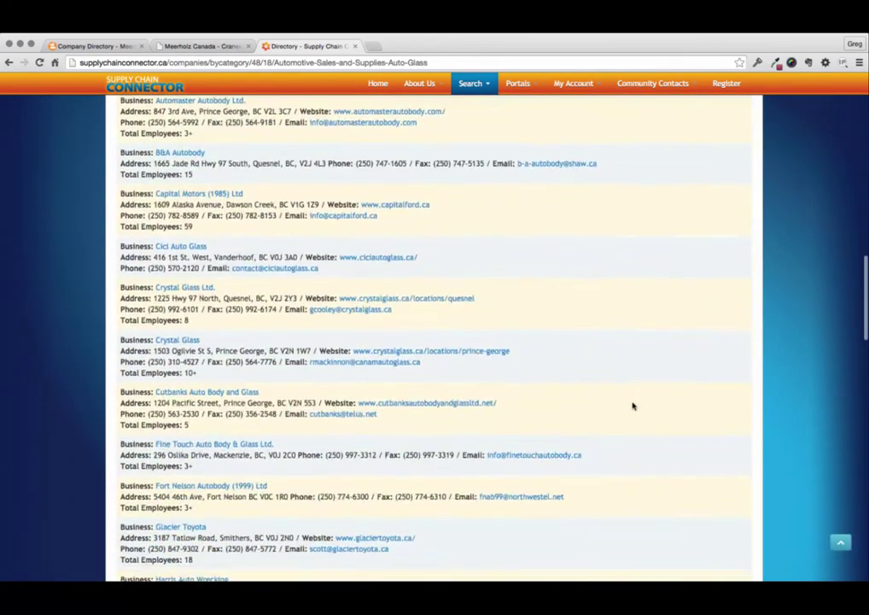
pyautogui.scroll(-10, 633, 406)
pyautogui.scroll(2, 644, 330)
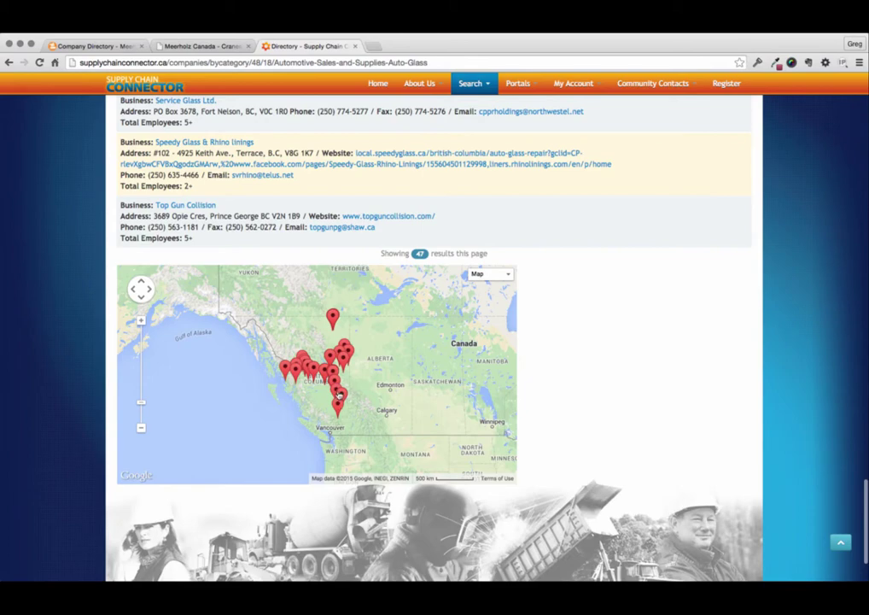
pyautogui.scroll(20, 668, 388)
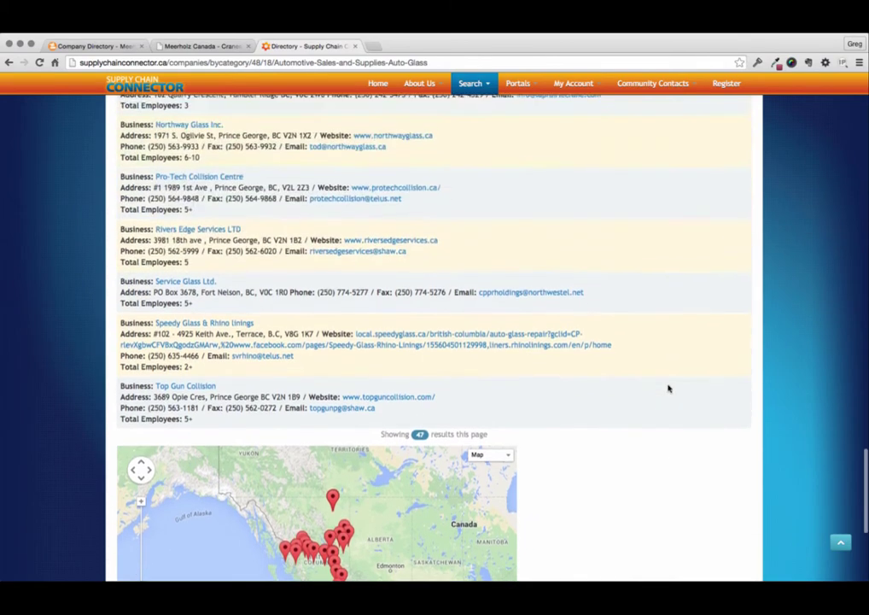
pyautogui.scroll(2, 669, 388)
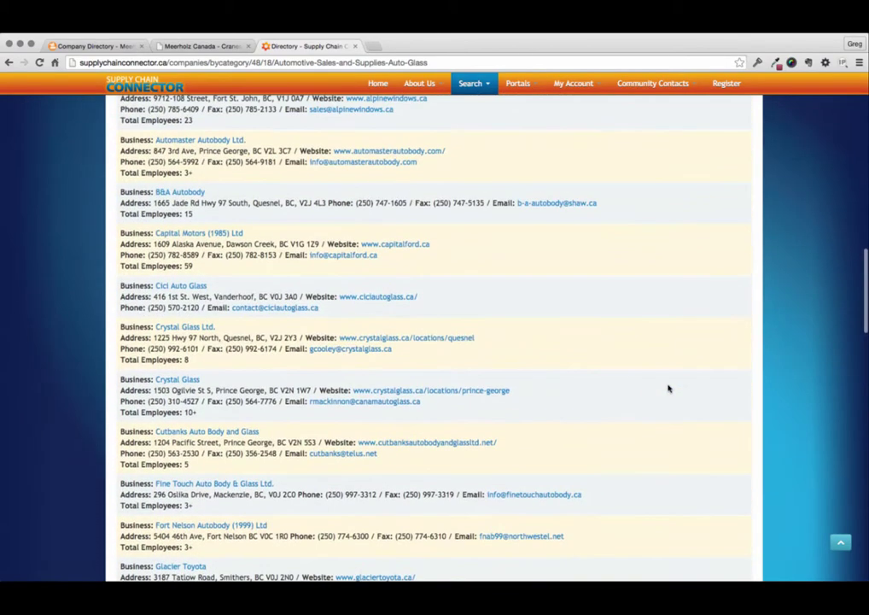
pyautogui.scroll(3, 451, 355)
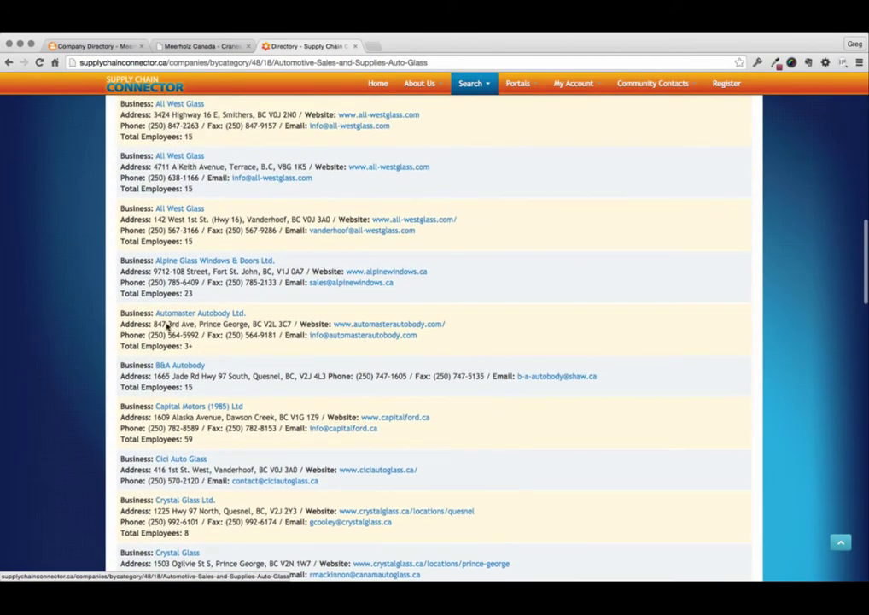
pyautogui.click(181, 314)
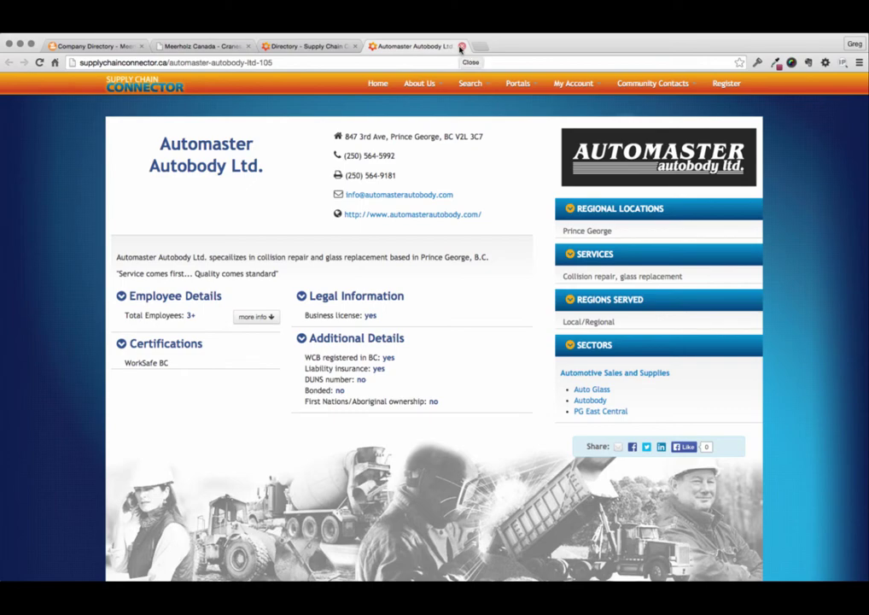
# Review Automaster Autobody Ltd.'s profile: collision repair, glass replacement services and WorkSafe BC certification.
pyautogui.click(620, 27)
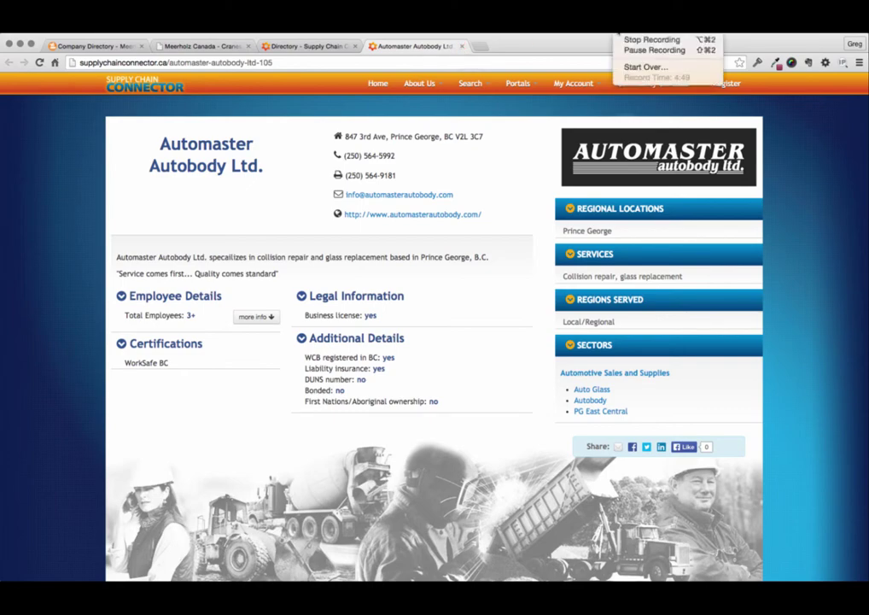